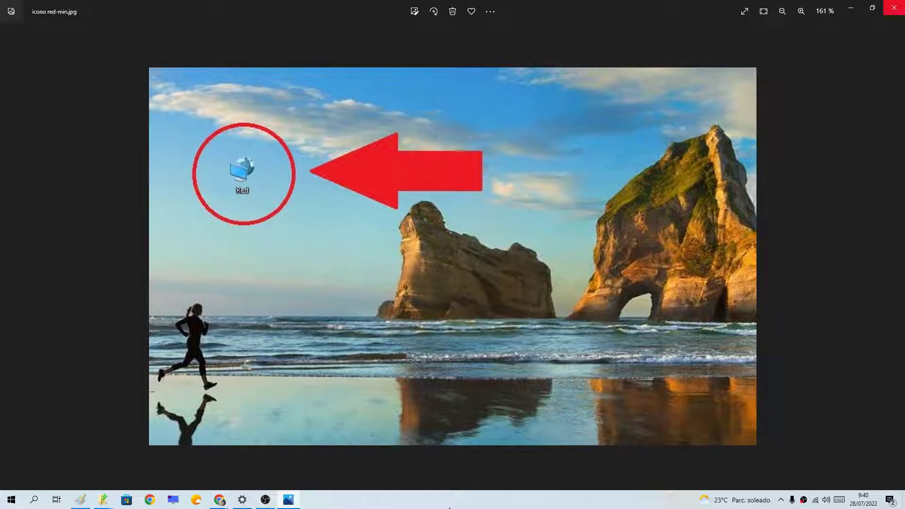
- Clear the open image and folder windows off the desktop and launch the Configuración app by searching for "configuracion"
{"action": "left_click", "coordinate": [893, 8]}
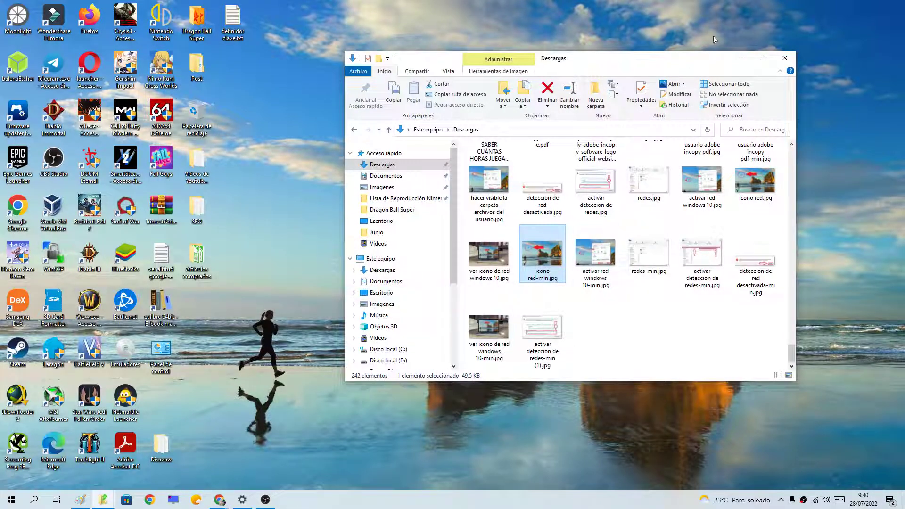
{"action": "left_click", "coordinate": [741, 57]}
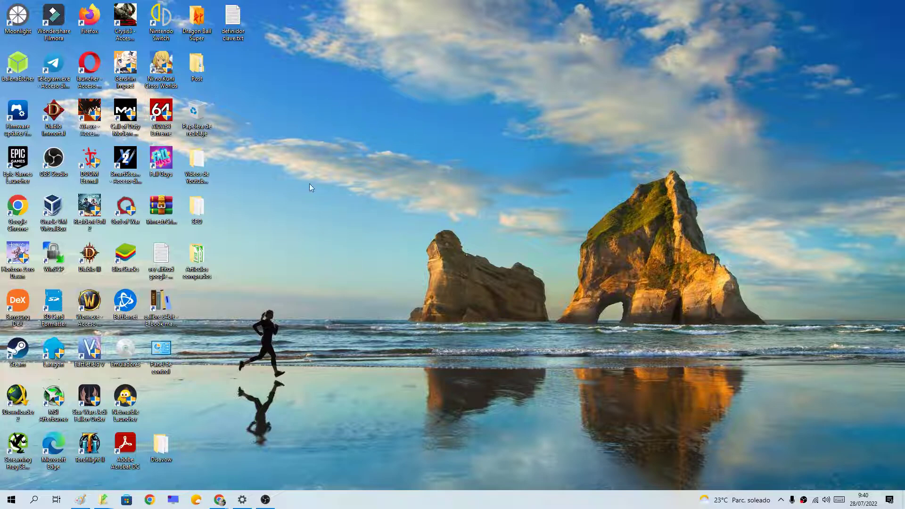
{"action": "left_click", "coordinate": [33, 505]}
{"action": "type", "text": "con"}
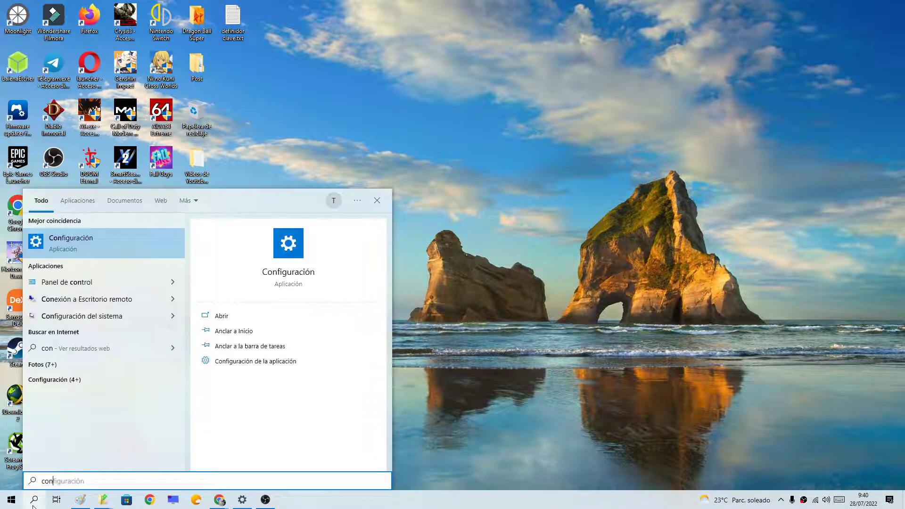
{"action": "type", "text": "fi"}
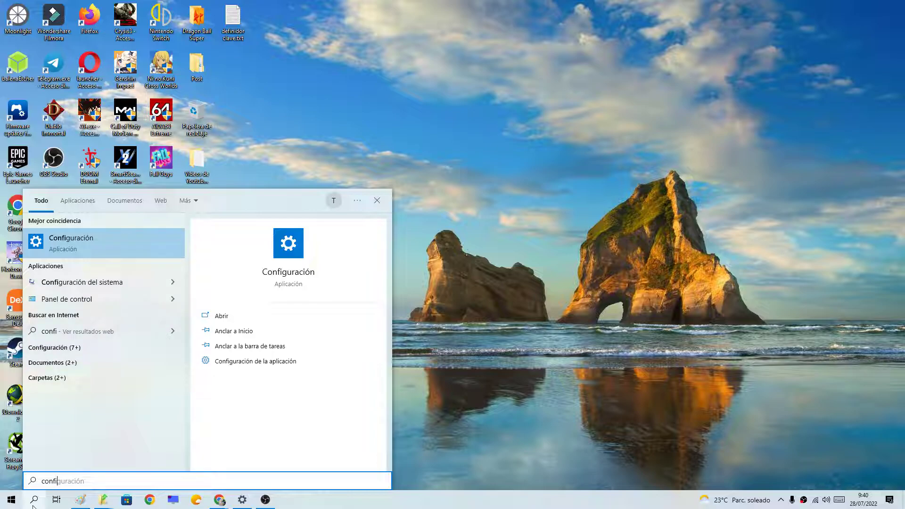
{"action": "type", "text": "guracion"}
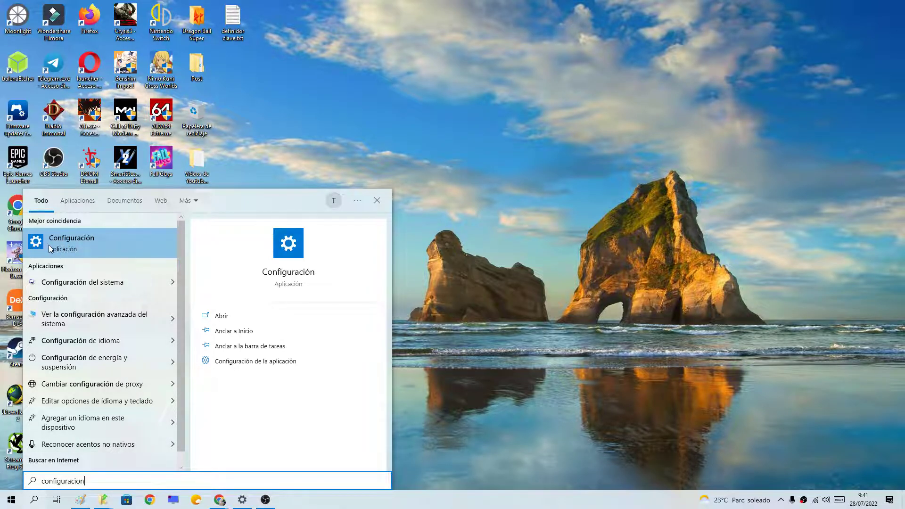
{"action": "left_click", "coordinate": [49, 244]}
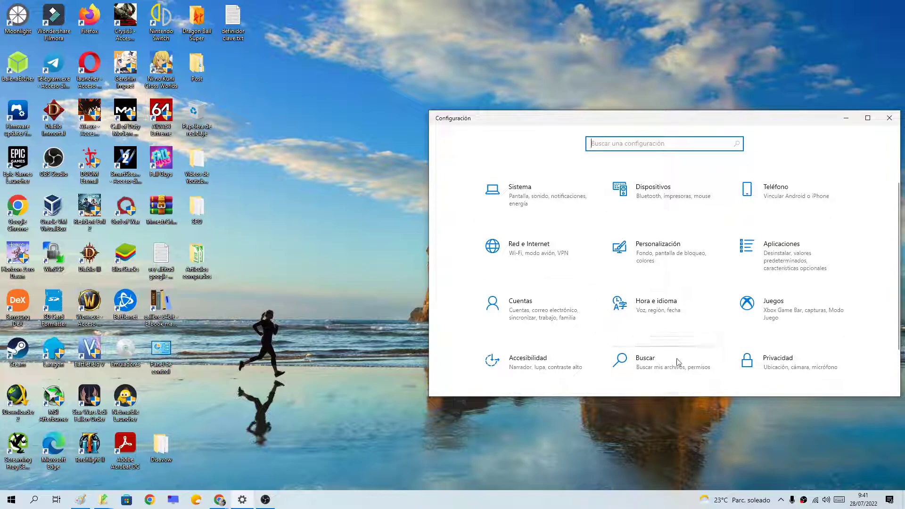
- Open the desktop icon settings from the Temas page of Personalización and place the dialog clear of the desktop icons
{"action": "left_click", "coordinate": [671, 267]}
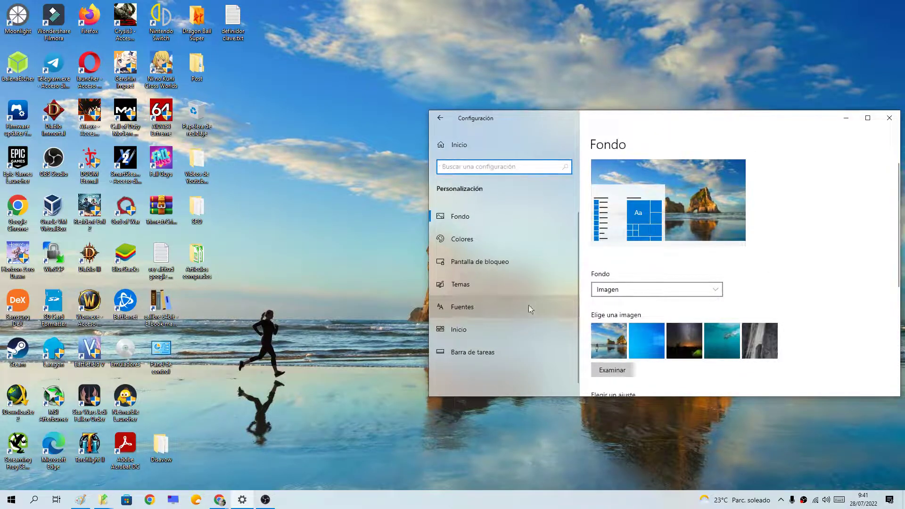
{"action": "left_click", "coordinate": [463, 285]}
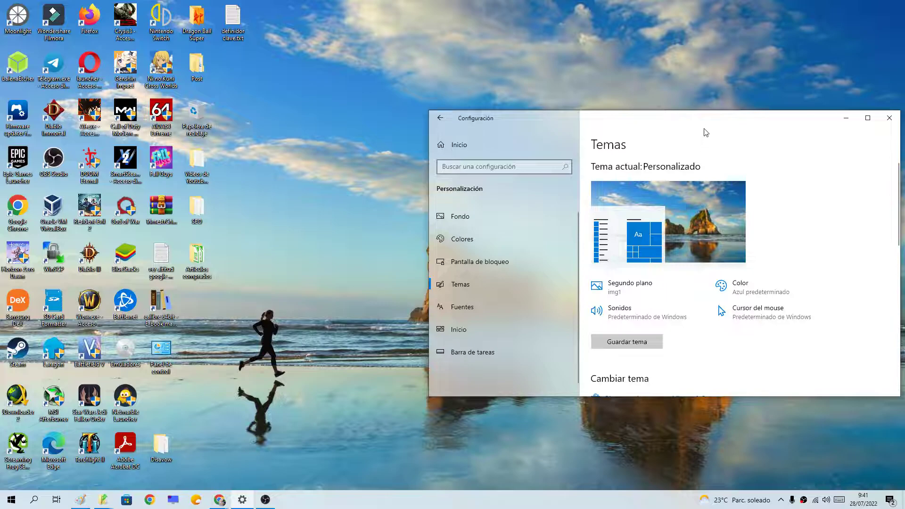
{"action": "left_click_drag", "start_coordinate": [678, 119], "coordinate": [594, 95]}
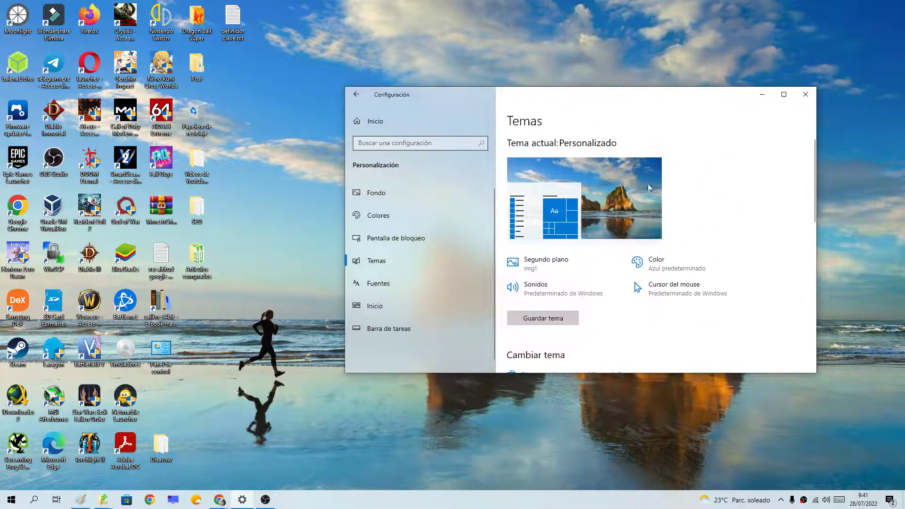
{"action": "scroll", "coordinate": [673, 241], "scroll_direction": "down", "scroll_amount": 6}
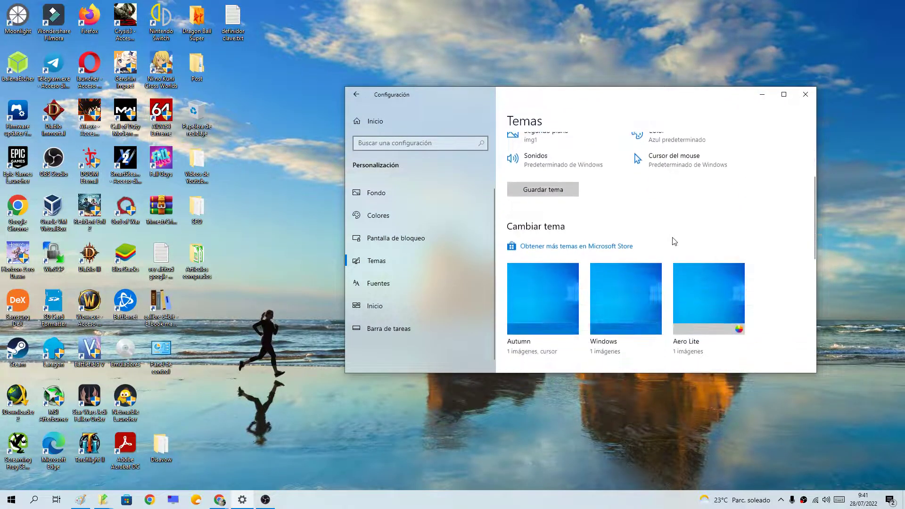
{"action": "scroll", "coordinate": [674, 241], "scroll_direction": "down", "scroll_amount": 5}
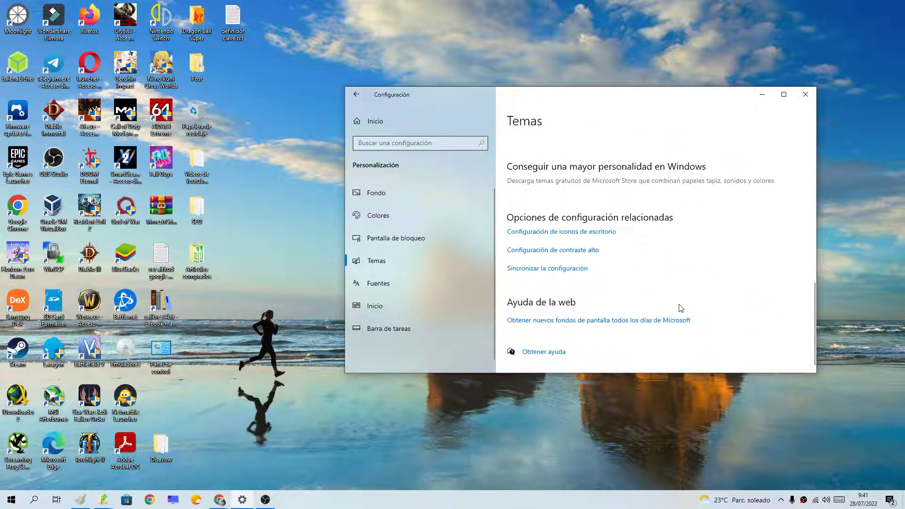
{"action": "left_click", "coordinate": [519, 239]}
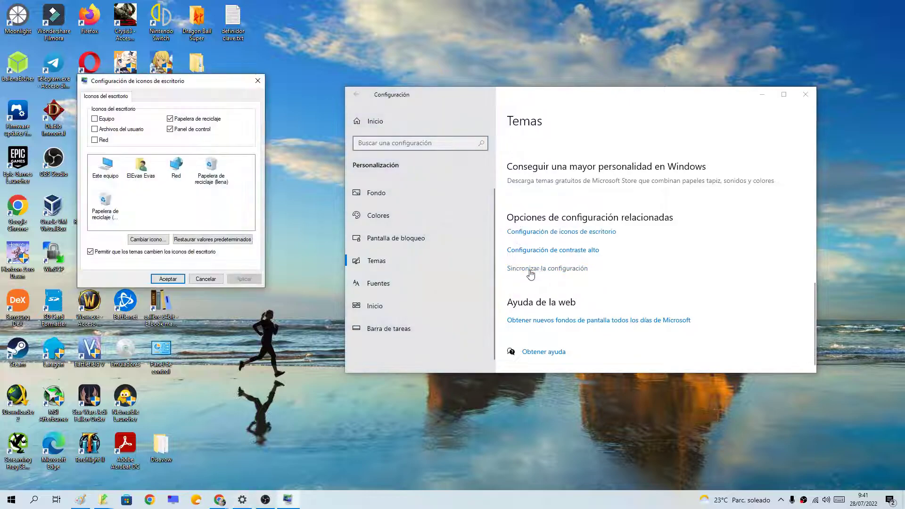
{"action": "left_click_drag", "start_coordinate": [184, 81], "coordinate": [614, 191]}
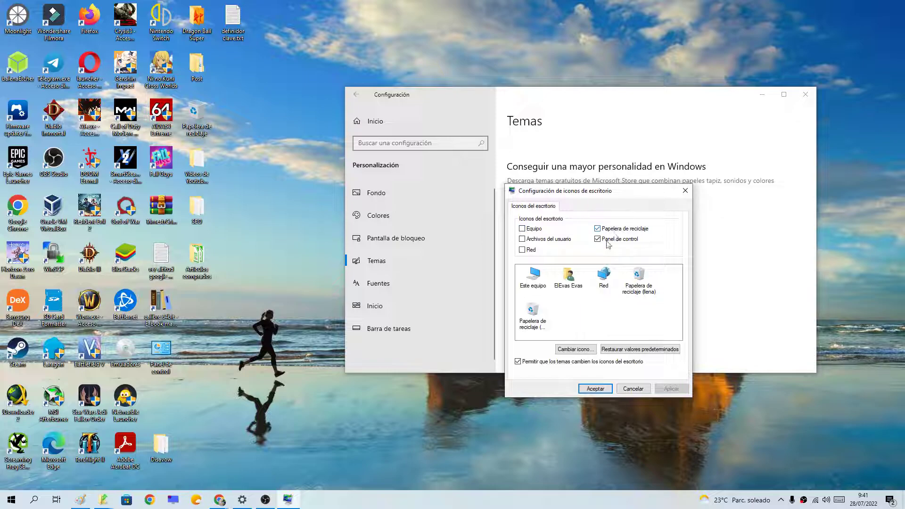
- Move the Papelera de reciclaje icon to an empty desktop area, then disable it in the desktop icon settings and apply
{"action": "left_click_drag", "start_coordinate": [195, 112], "coordinate": [309, 182]}
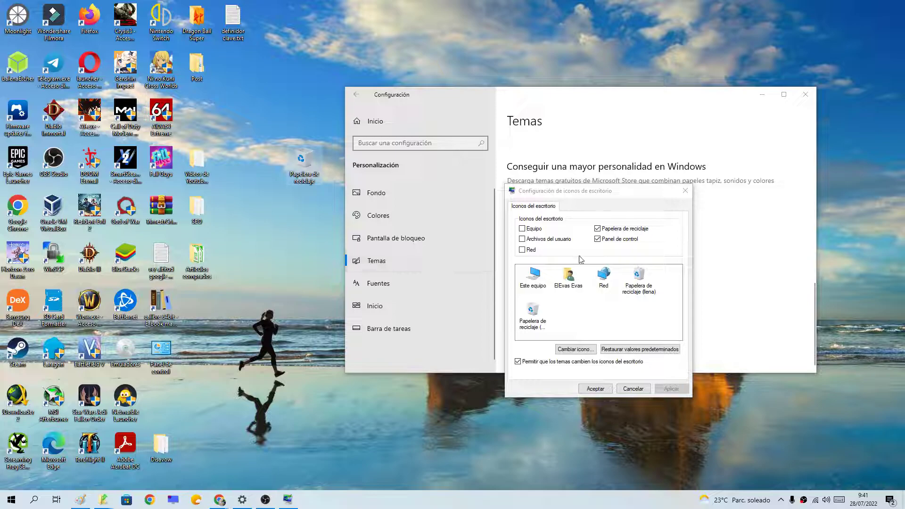
{"action": "left_click", "coordinate": [598, 229]}
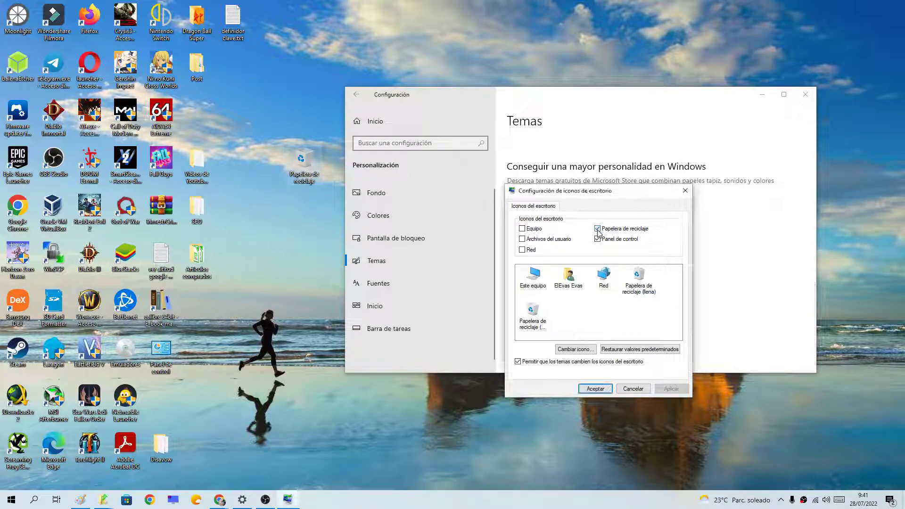
{"action": "left_click", "coordinate": [671, 388]}
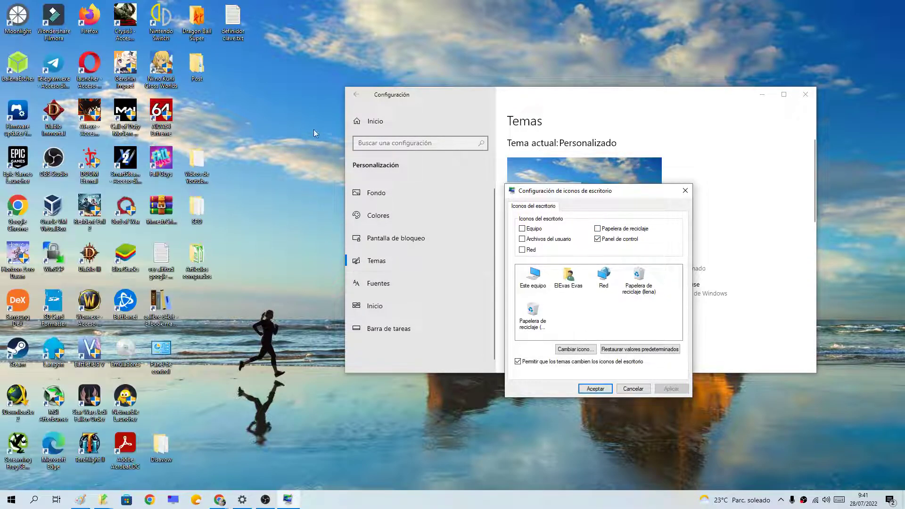
- Re-enable the Papelera de reciclaje desktop icon and put it back between the Post and Videos de Youtube folders
{"action": "left_click", "coordinate": [597, 229]}
{"action": "left_click", "coordinate": [665, 391]}
{"action": "left_click_drag", "start_coordinate": [194, 304], "coordinate": [199, 111]}
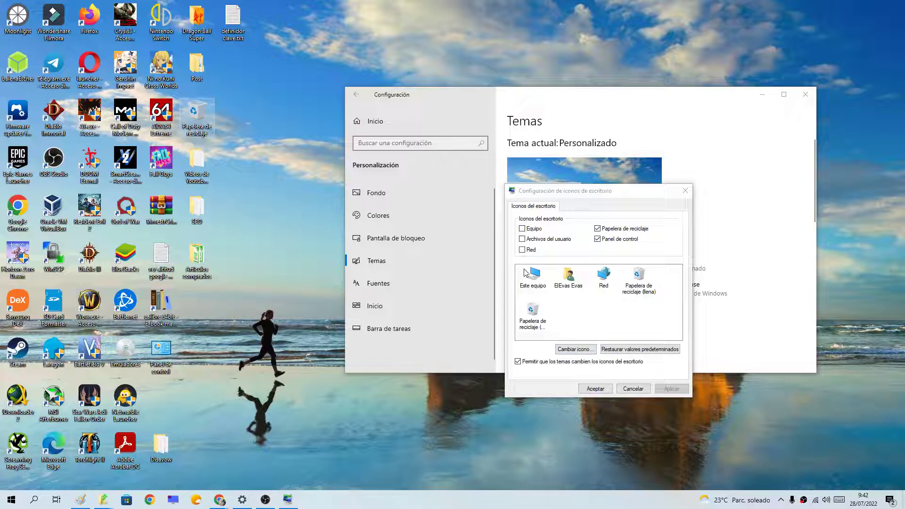
- Enable the Red desktop icon, close the settings, and move the icon to an empty area of the desktop
{"action": "left_click", "coordinate": [604, 278]}
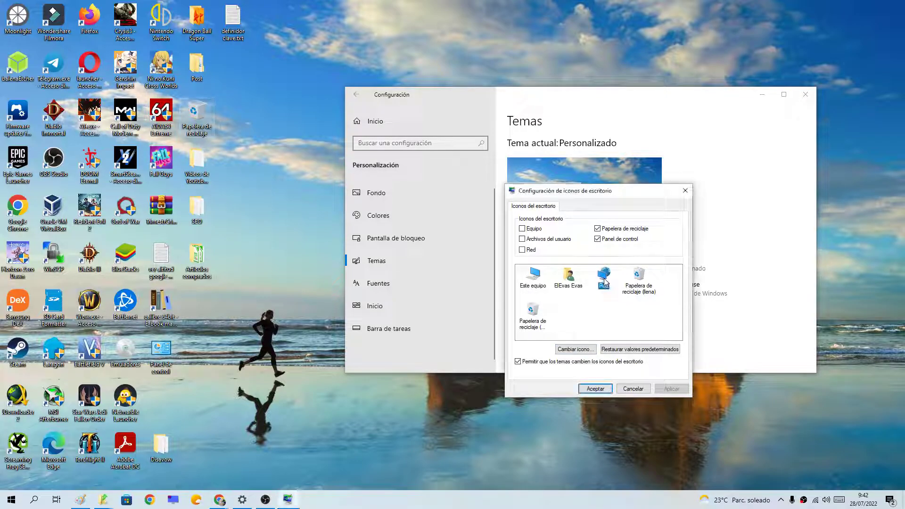
{"action": "left_click", "coordinate": [523, 251]}
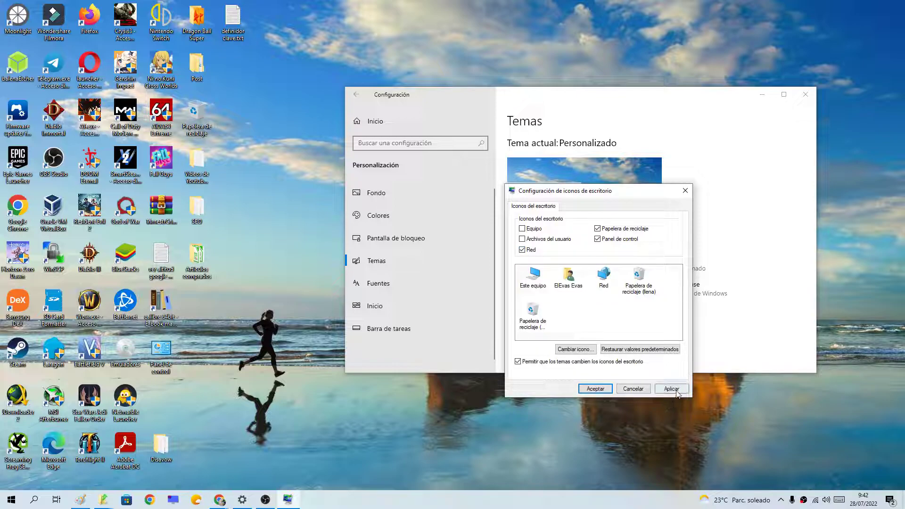
{"action": "left_click", "coordinate": [675, 391]}
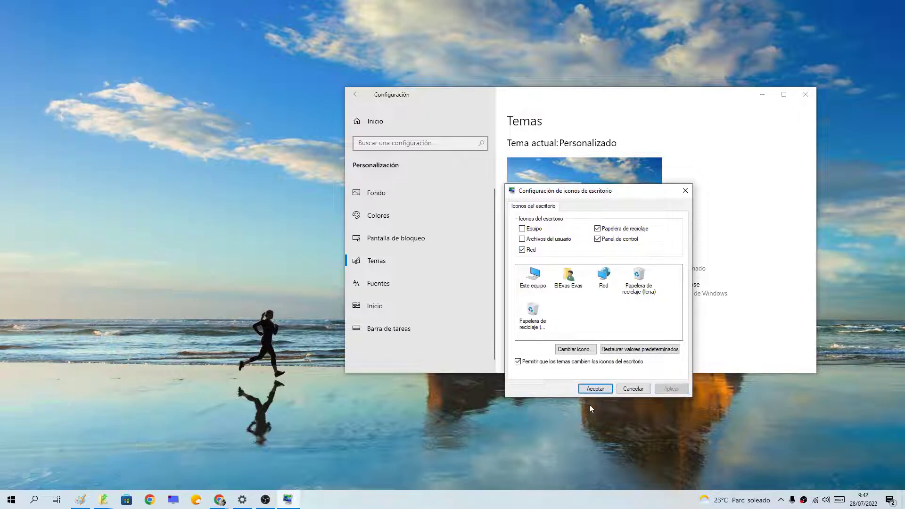
{"action": "left_click", "coordinate": [595, 388]}
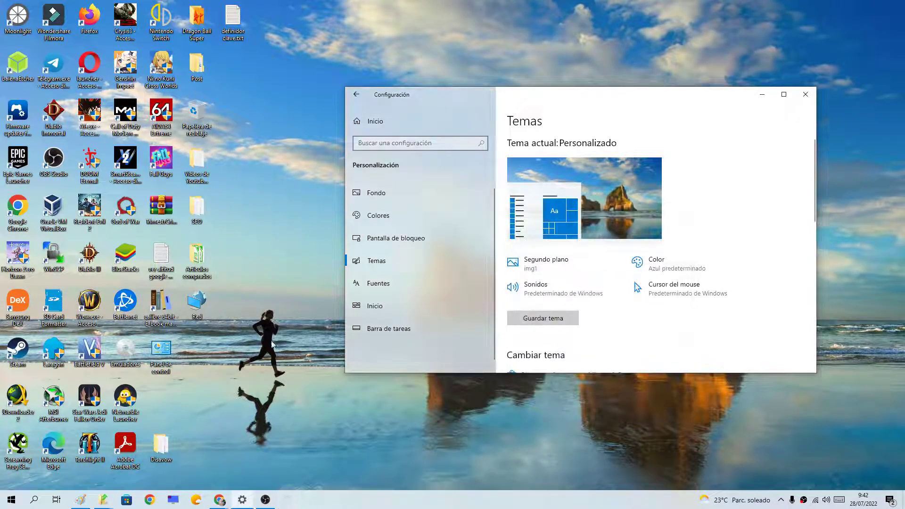
{"action": "left_click", "coordinate": [805, 94]}
{"action": "left_click_drag", "start_coordinate": [202, 304], "coordinate": [235, 306]}
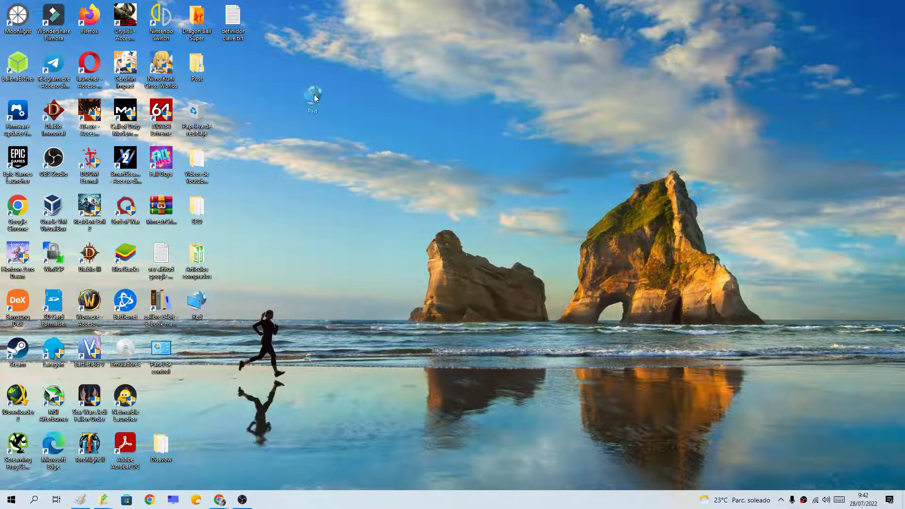
{"action": "left_click_drag", "start_coordinate": [352, 56], "coordinate": [371, 81]}
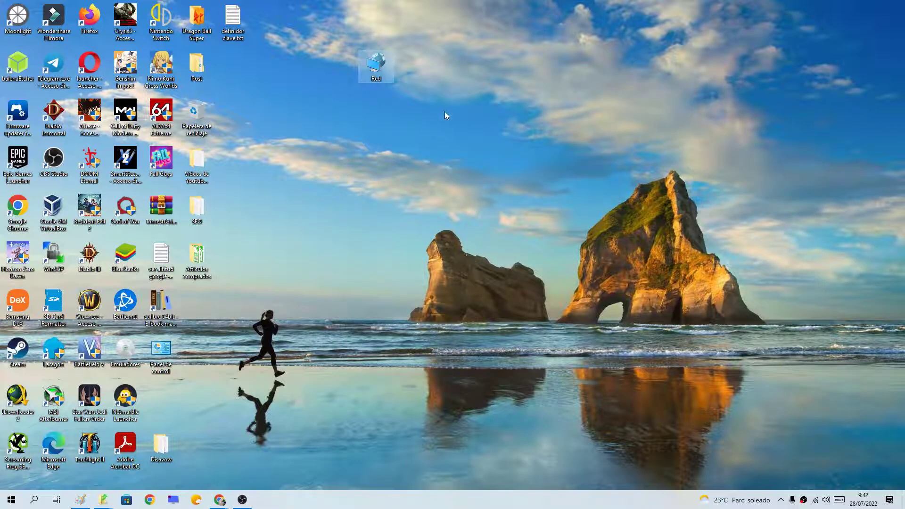
- Open Red from its desktop icon to view its contents, then close the window
{"action": "double_click", "coordinate": [375, 63]}
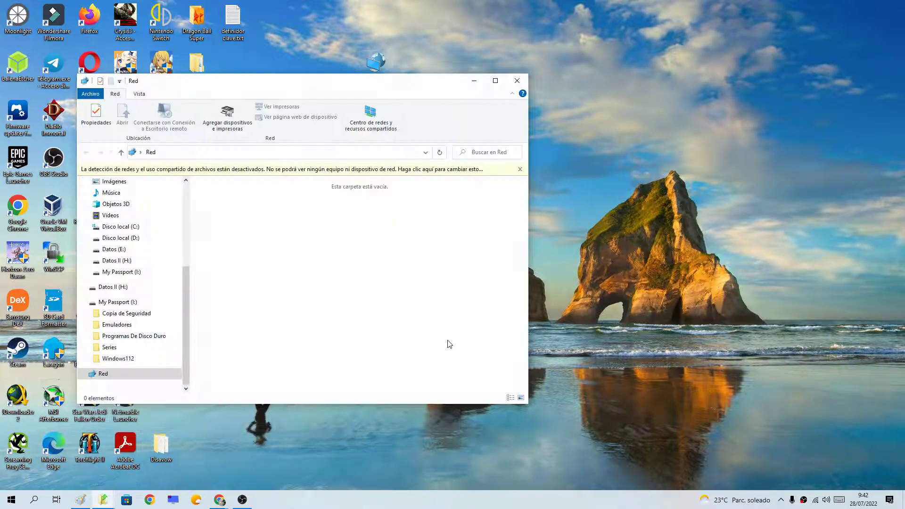
{"action": "left_click_drag", "start_coordinate": [324, 95], "coordinate": [501, 83]}
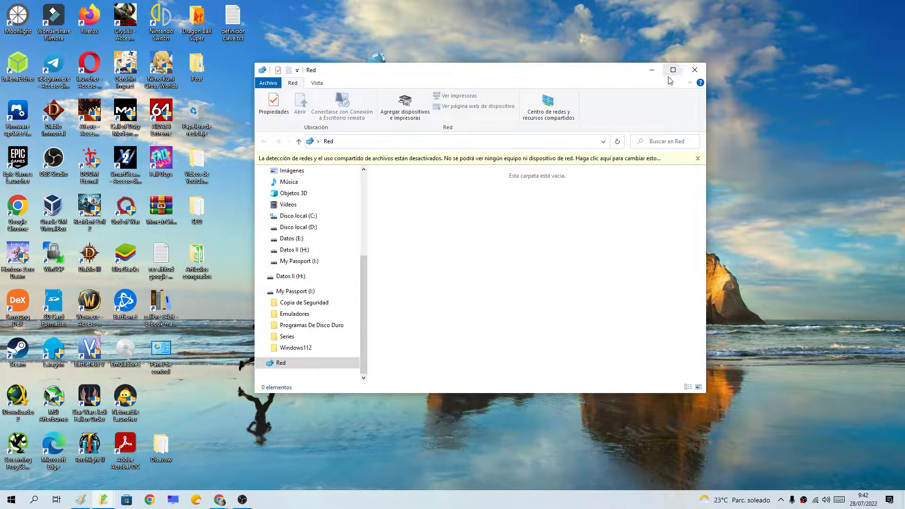
{"action": "left_click", "coordinate": [695, 68]}
- Reopen Red and activate network discovery and file sharing, allowing it for all public networks
{"action": "double_click", "coordinate": [377, 66]}
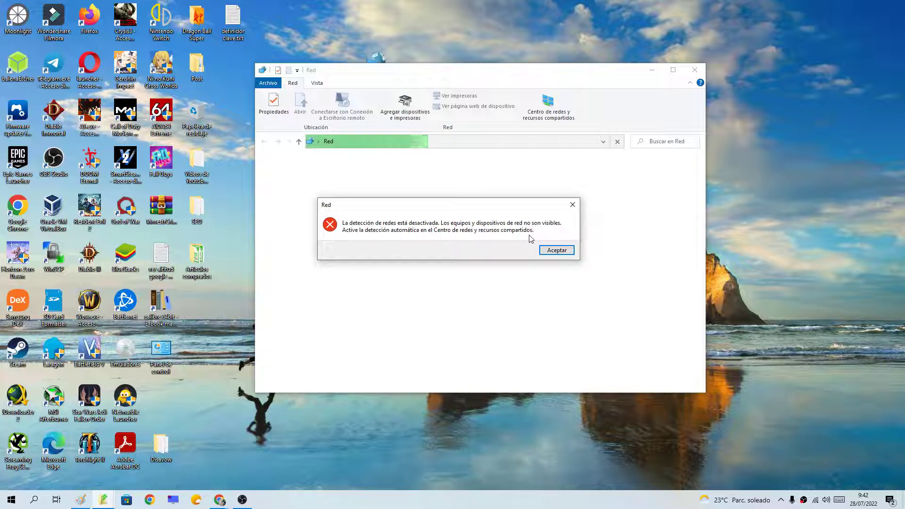
{"action": "left_click", "coordinate": [555, 253]}
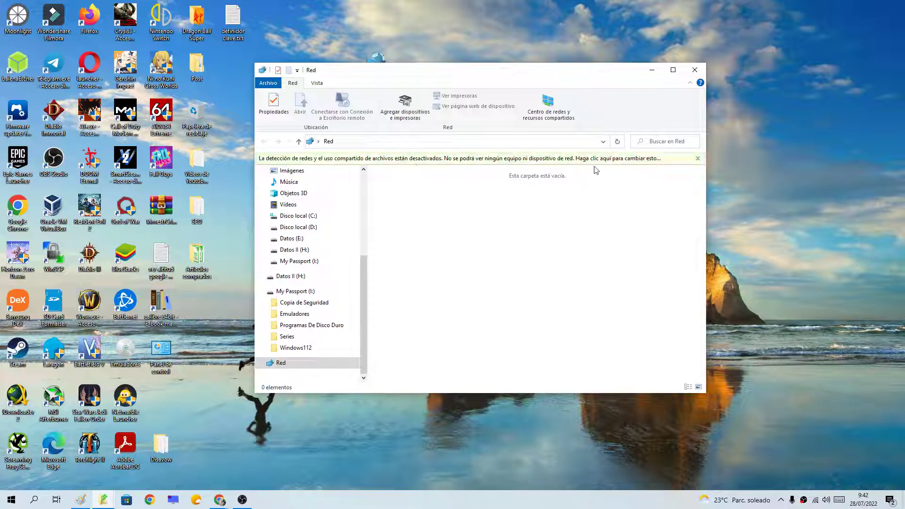
{"action": "left_click", "coordinate": [621, 162]}
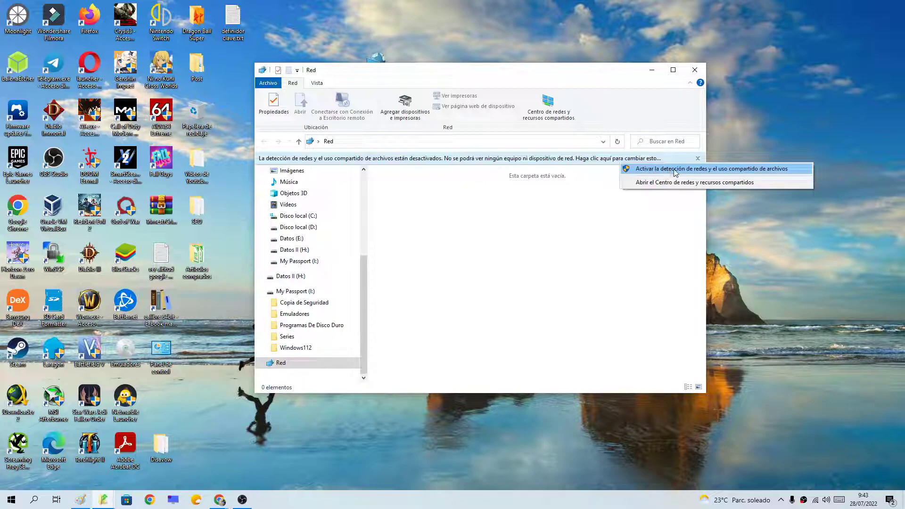
{"action": "left_click", "coordinate": [741, 171]}
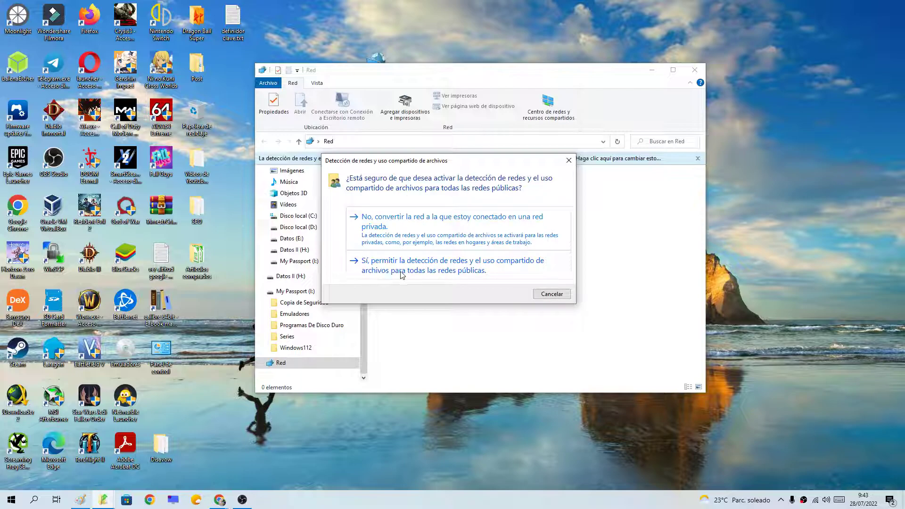
{"action": "left_click", "coordinate": [472, 272]}
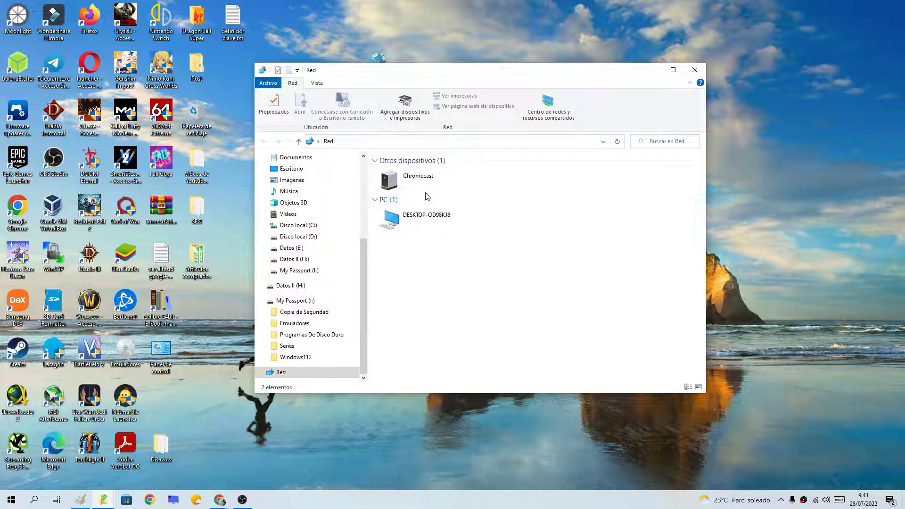
- Close the Red window and delete the Red icon from the desktop
{"action": "left_click_drag", "start_coordinate": [465, 72], "coordinate": [551, 101]}
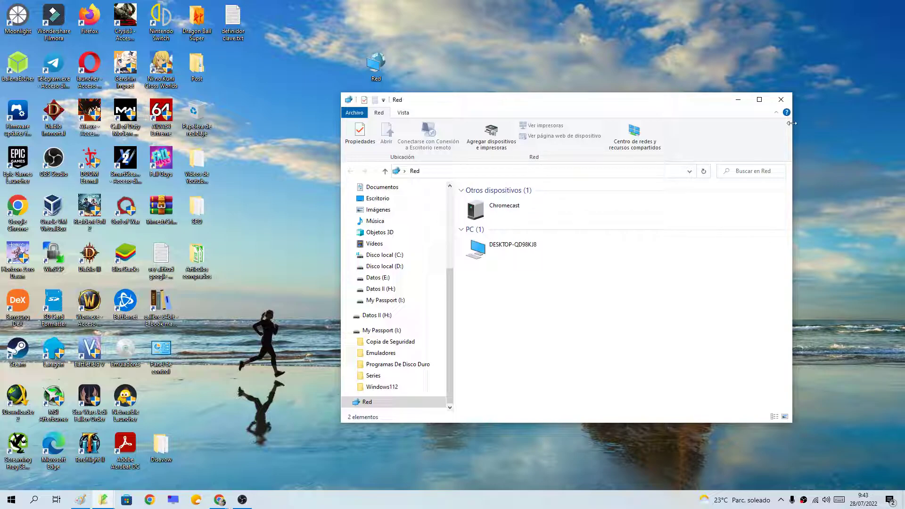
{"action": "left_click", "coordinate": [781, 100]}
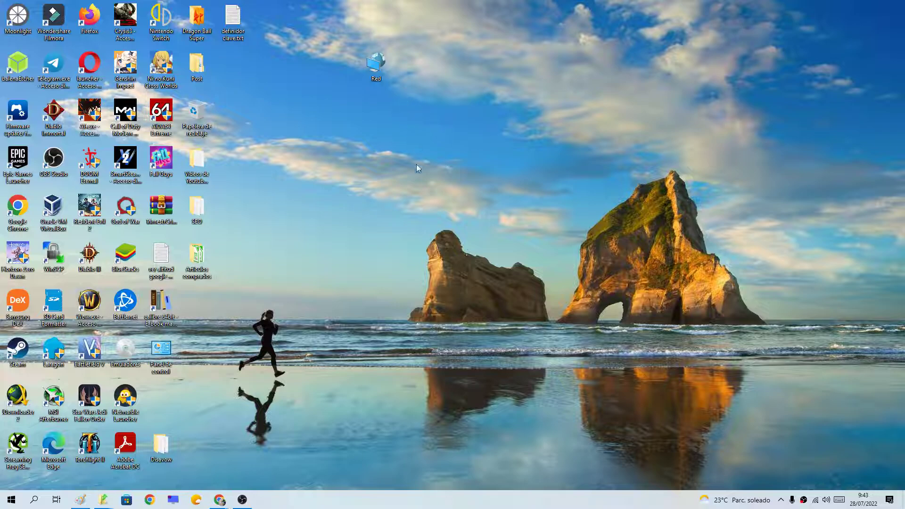
{"action": "right_click", "coordinate": [381, 74]}
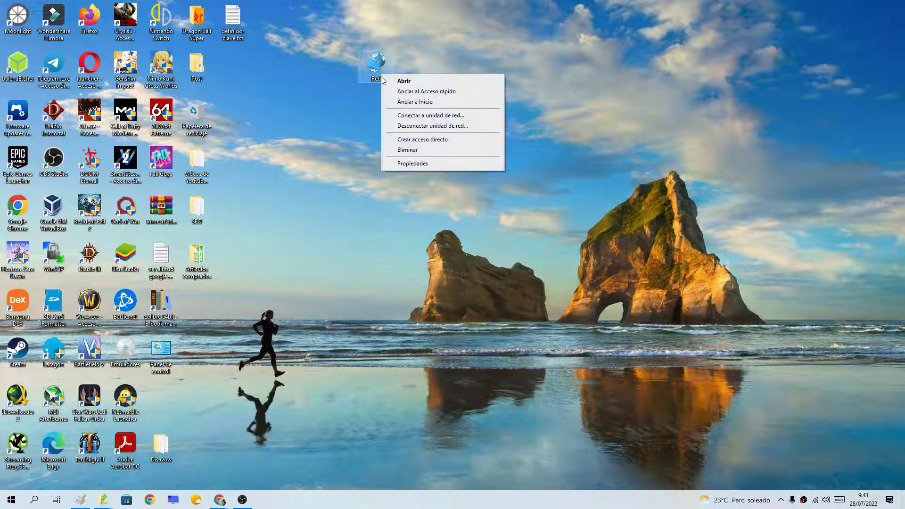
{"action": "left_click", "coordinate": [409, 150]}
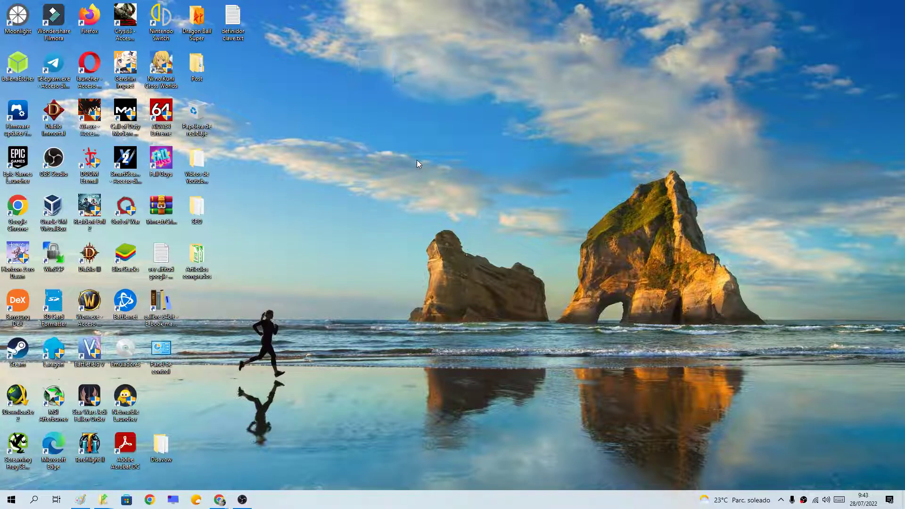